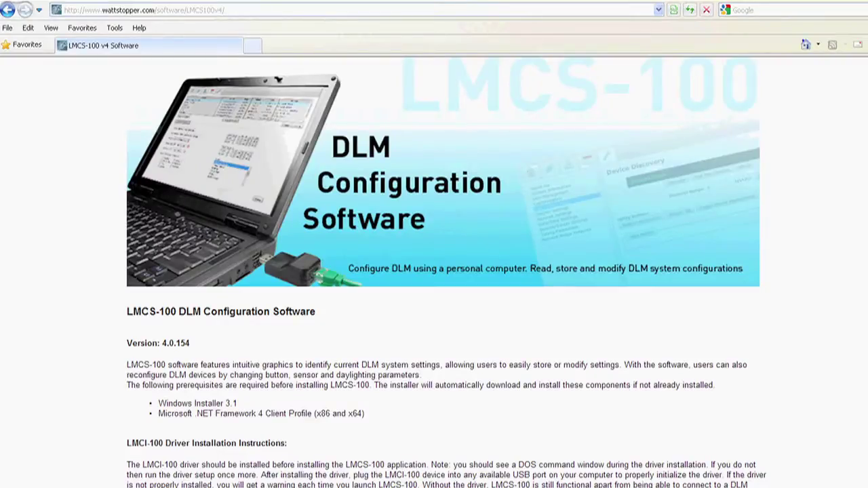
- Install the LMCS-100 application from the Wattstopper page and launch it with a New Building project
scroll(443, 271, "down", 3)
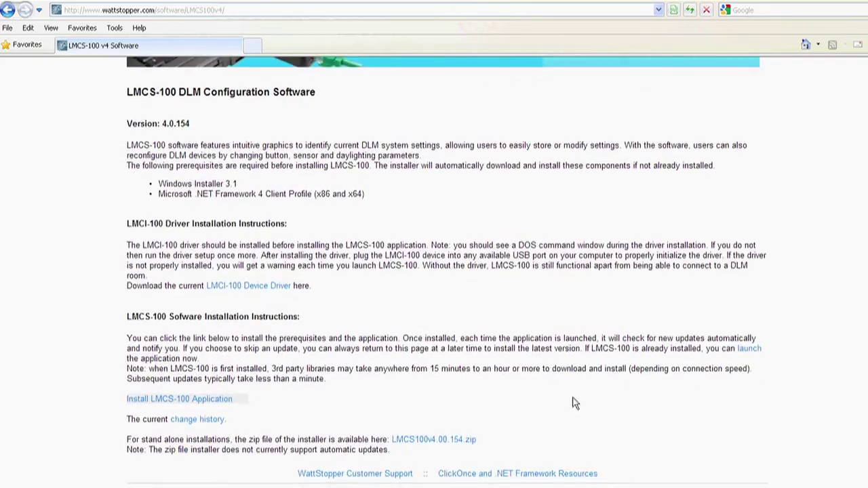
left_click(136, 402)
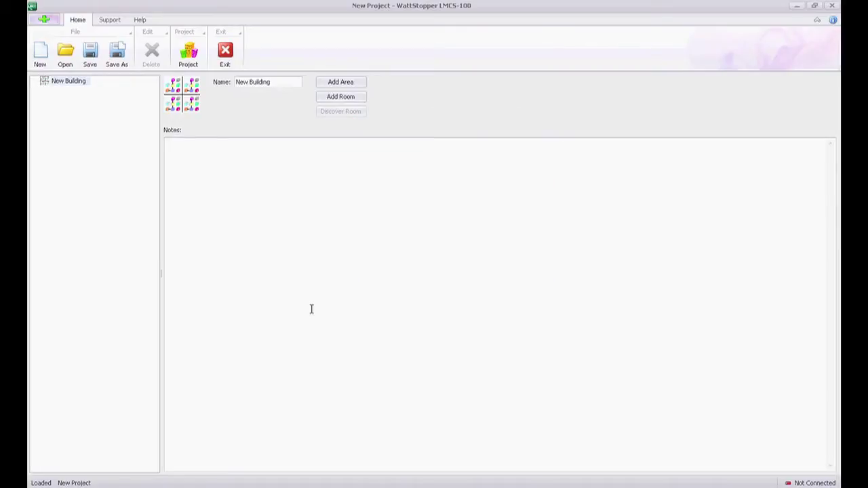
- Discover the room's three installed devices and expand Discovered Room 1 to list them
left_click(336, 112)
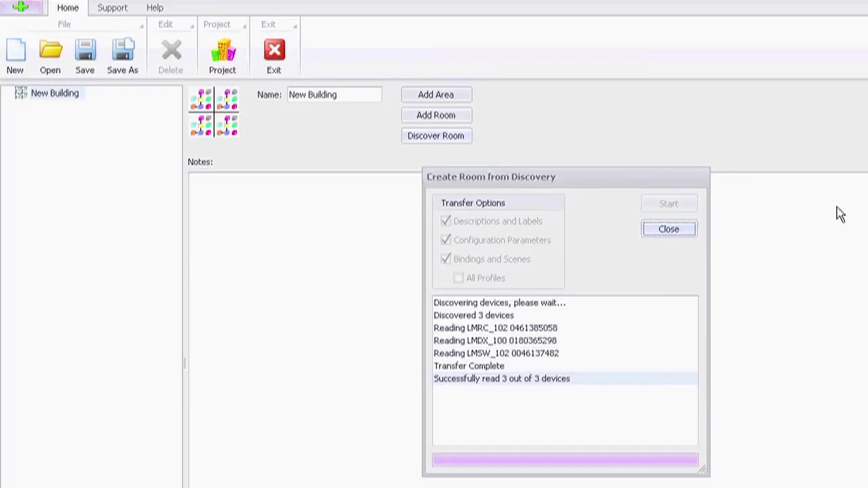
left_click(657, 229)
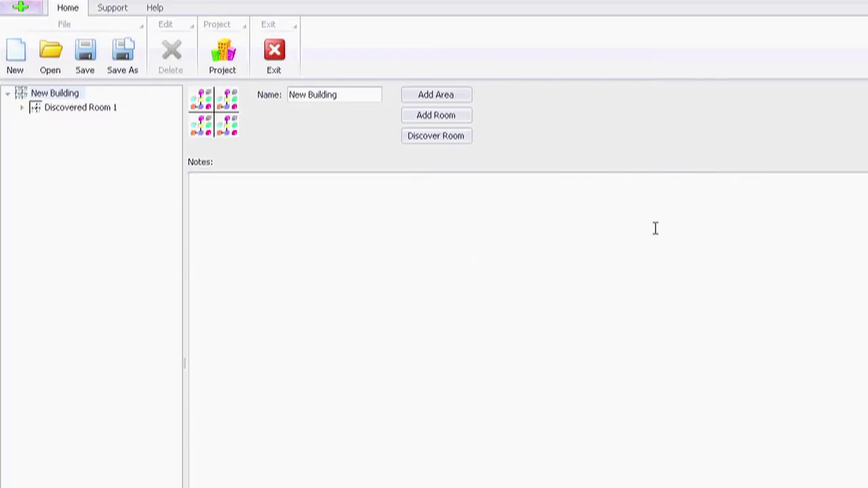
left_click(21, 108)
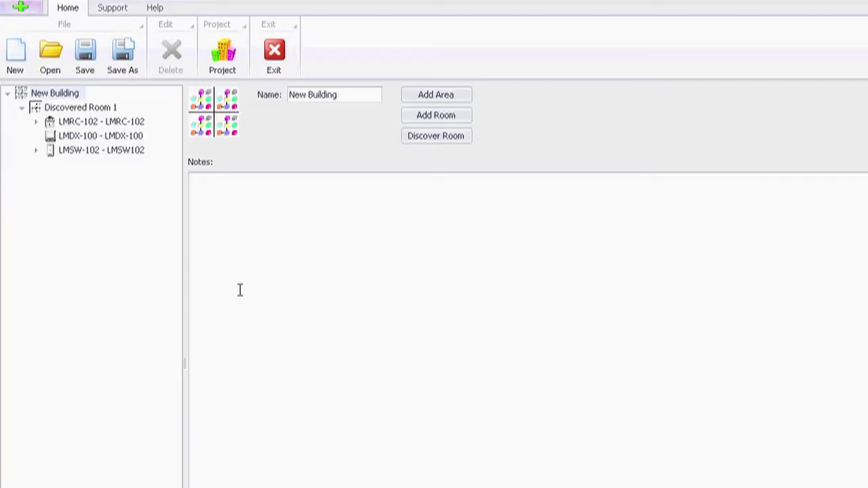
- Show the LMDX-100 sensor's settings and advanced details (firmware 4.17, No Lock)
left_click(75, 137)
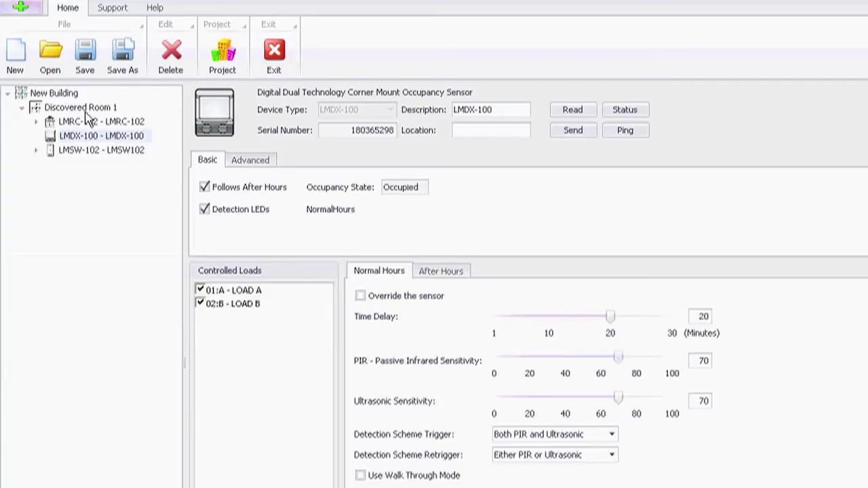
left_click(249, 167)
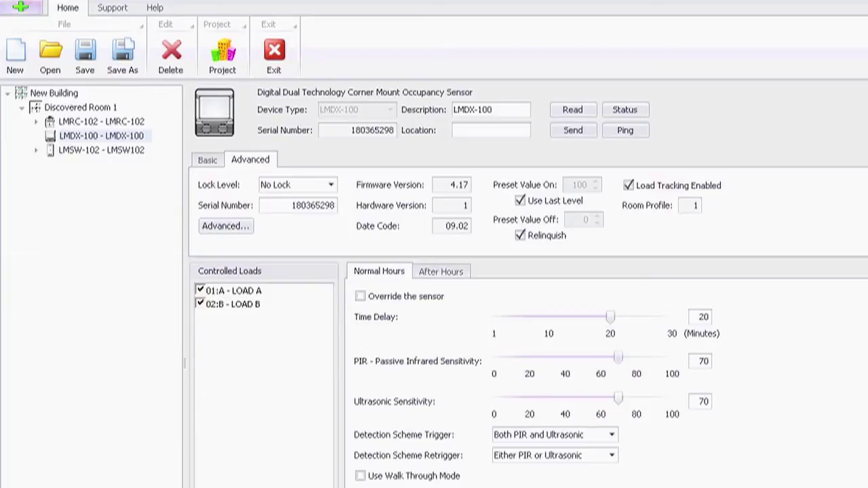
- Set the LMDX-100 time delay to 15 minutes and ultrasonic sensitivity to 70, then view After Hours
mouse_move(609, 326)
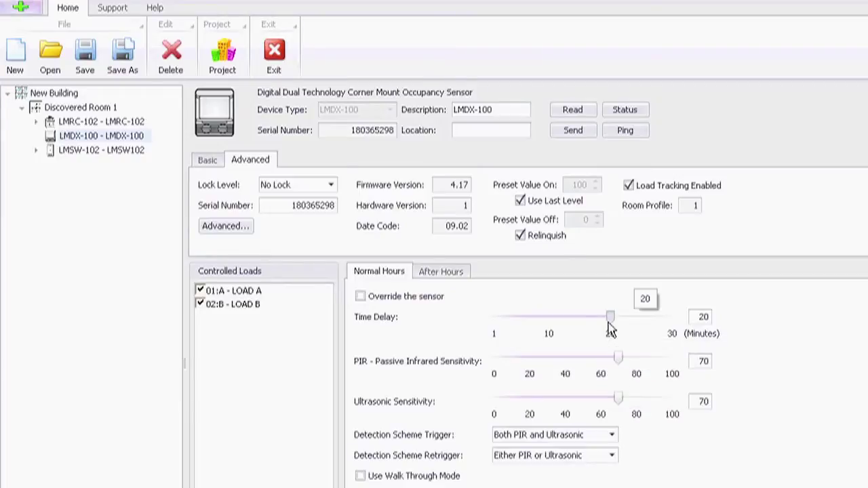
left_click_drag(608, 325, 580, 326)
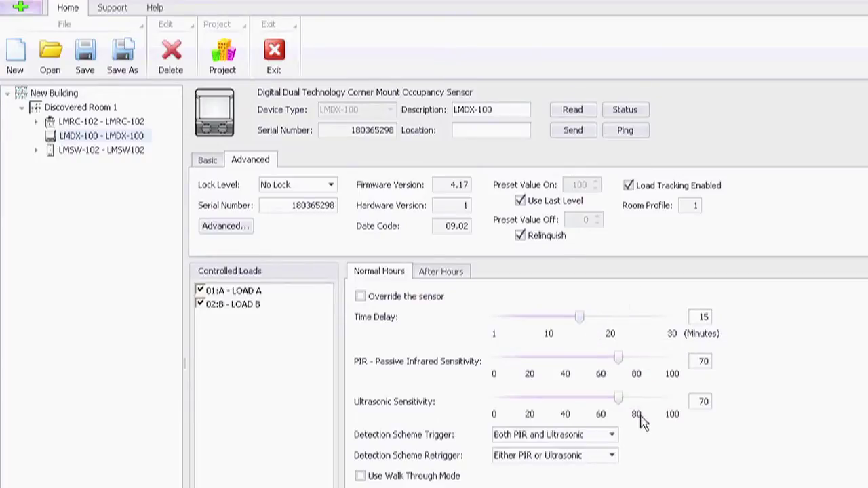
left_click_drag(617, 399, 568, 404)
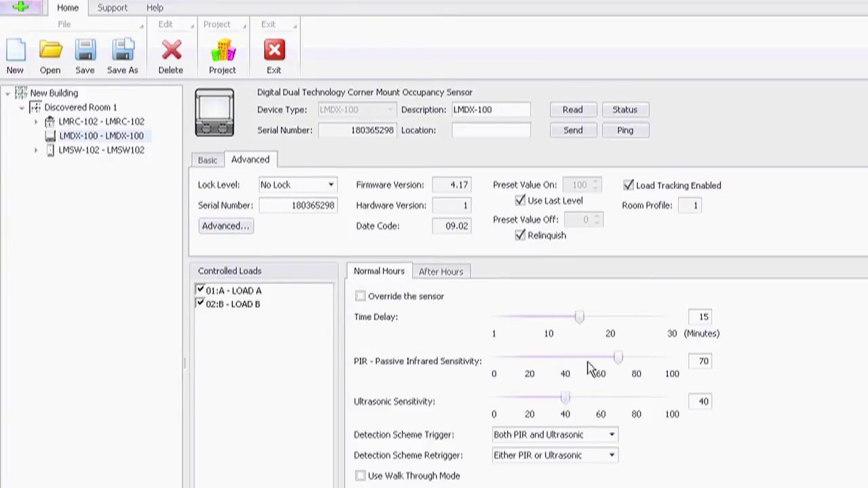
left_click(444, 270)
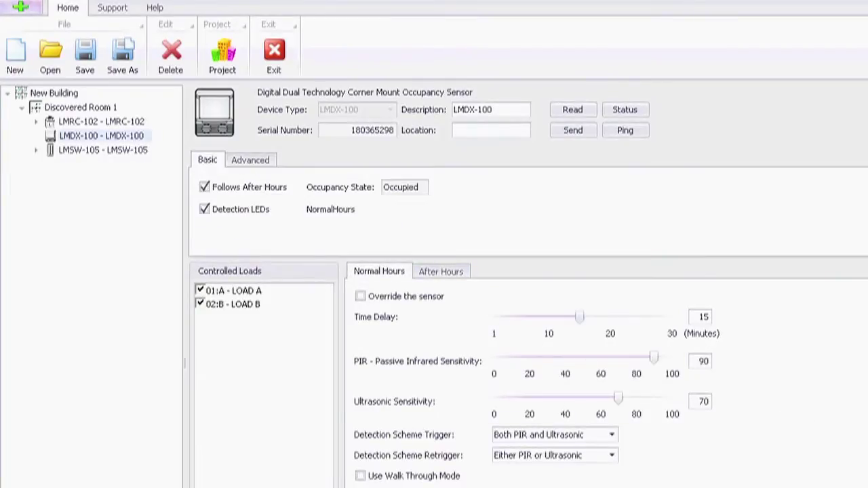
- Send the edited LMDX-100 settings to the sensor and read them back from the device
left_click(573, 132)
left_click(572, 110)
- Edit LMSW-105 Button 1's Scene 01: LOAD A at 35 with 10-second fade, LOAD B at 73
left_click(86, 152)
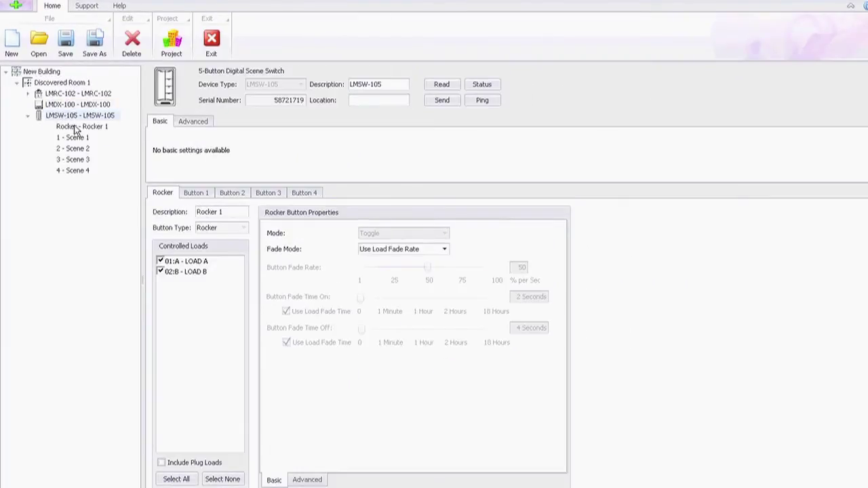
left_click(199, 193)
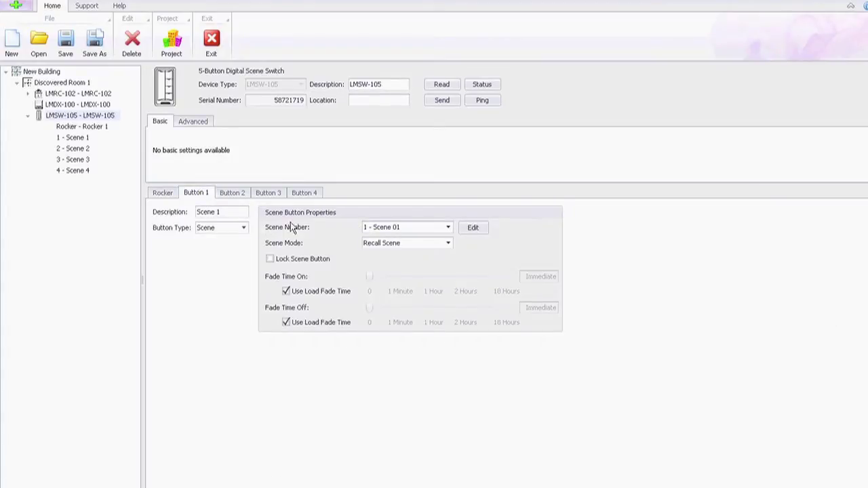
left_click(479, 228)
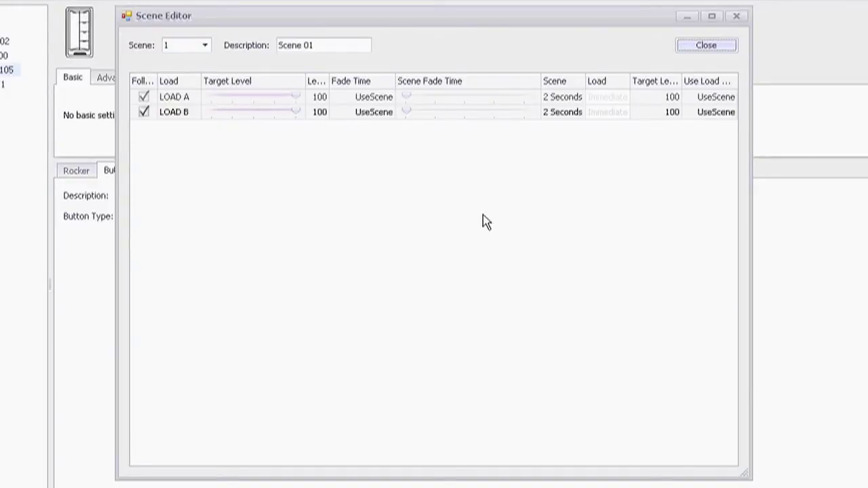
left_click_drag(297, 98, 242, 101)
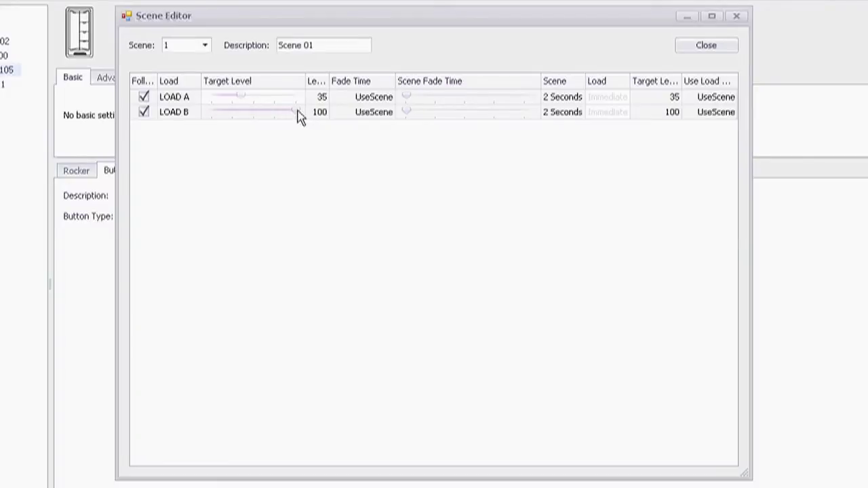
left_click_drag(298, 112, 271, 116)
left_click_drag(407, 97, 412, 97)
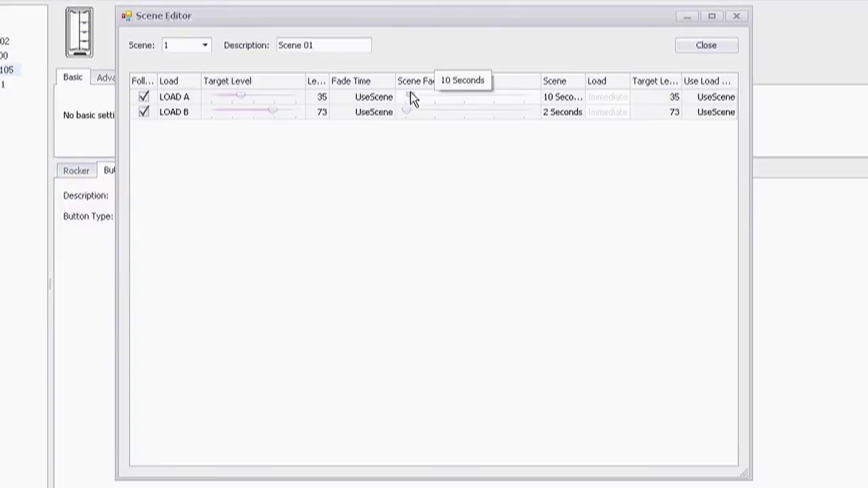
left_click(693, 48)
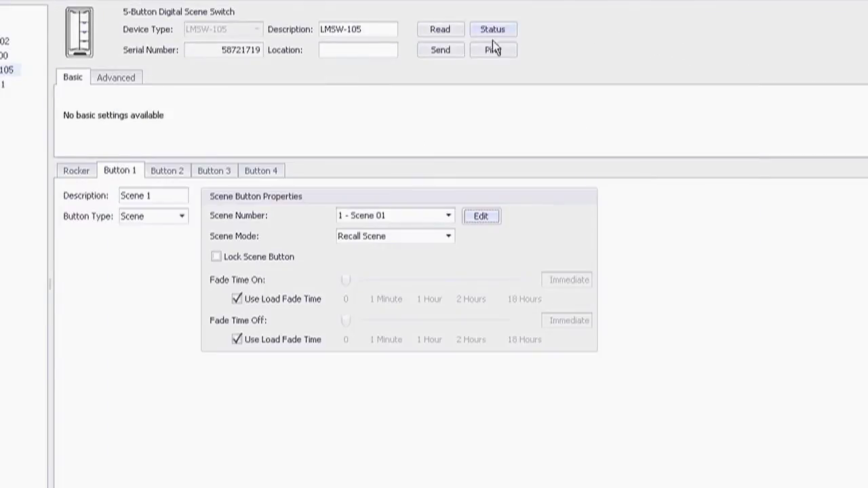
- Send the scene changes to the switch, then start a new project without saving the old one
left_click(451, 54)
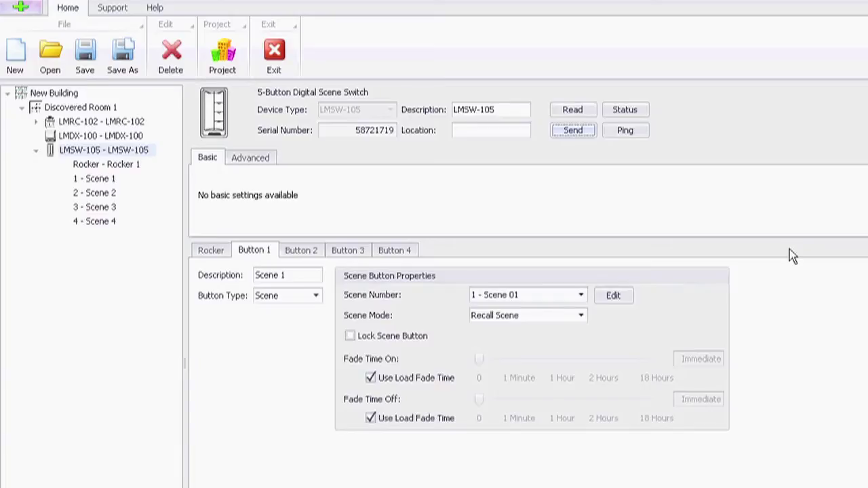
left_click(17, 59)
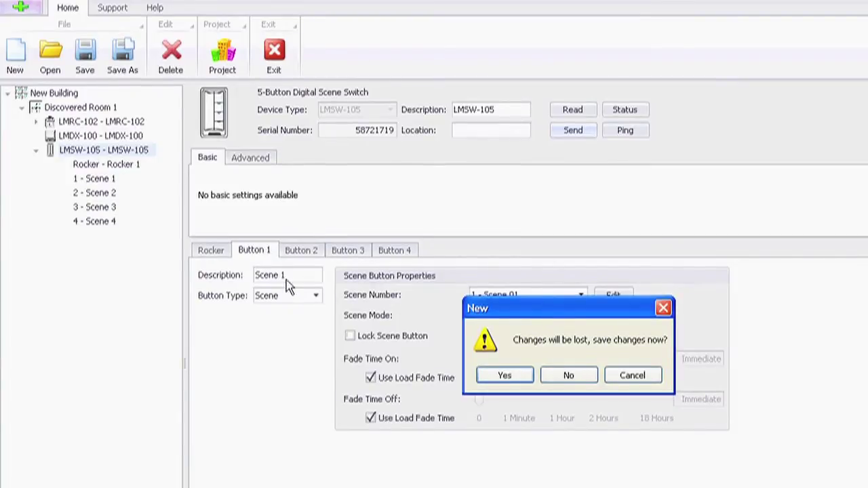
left_click(569, 379)
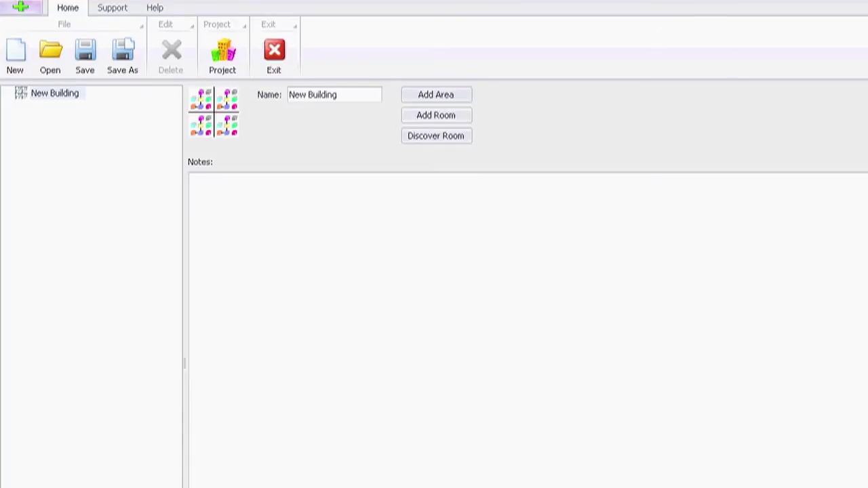
- Add a sub-area to New Building and rename it Floor 1
left_click(422, 98)
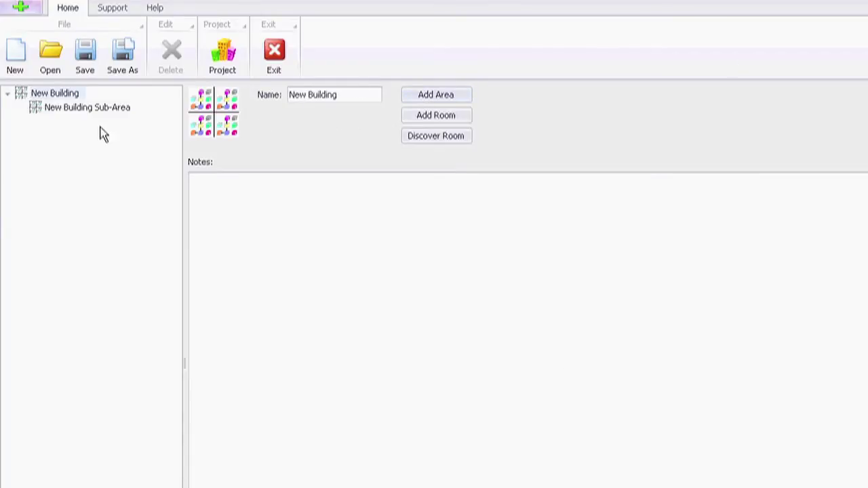
left_click(72, 111)
left_click_drag(370, 95, 294, 93)
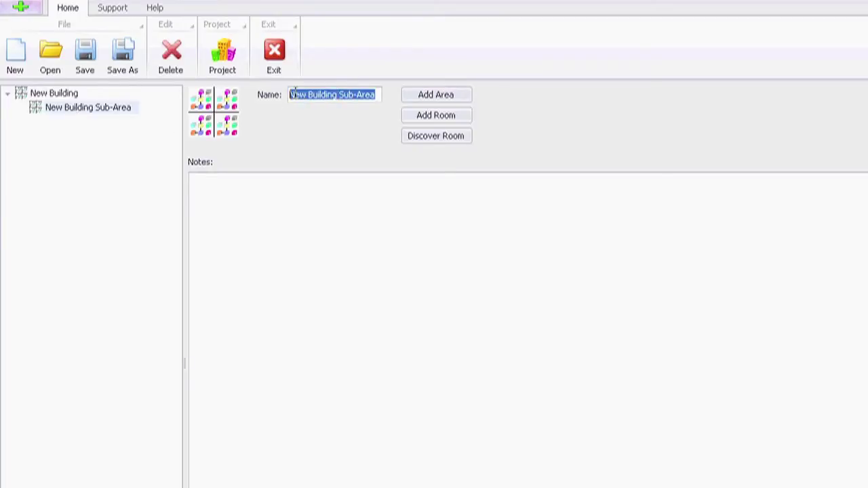
type("Floor 1")
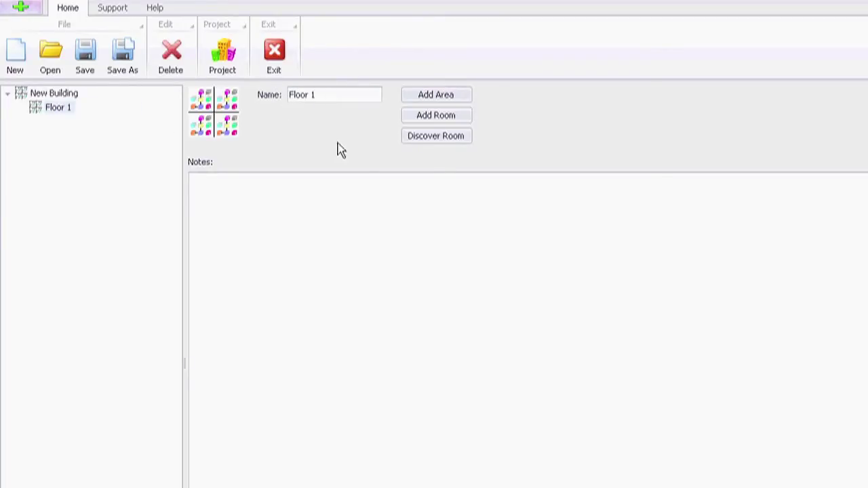
- Add six rooms to Floor 1, each named Floor 1 Room
left_click(425, 117)
left_click(426, 117)
left_click(425, 117)
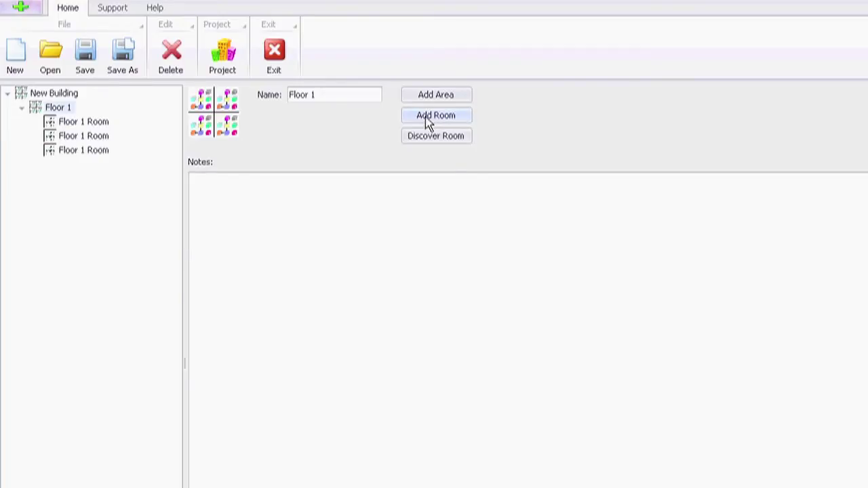
left_click(425, 116)
left_click(425, 116)
left_click(425, 117)
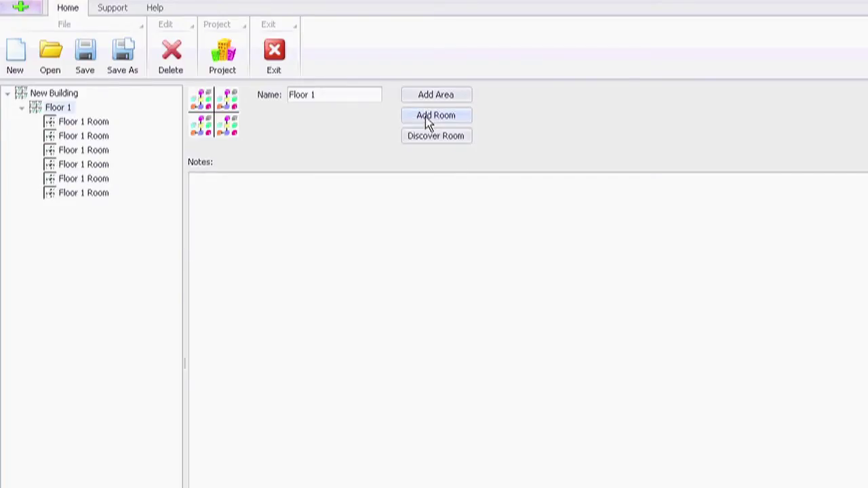
- Rename the first two Floor 1 rooms to Classroom 101 and Classroom 102
left_click(83, 123)
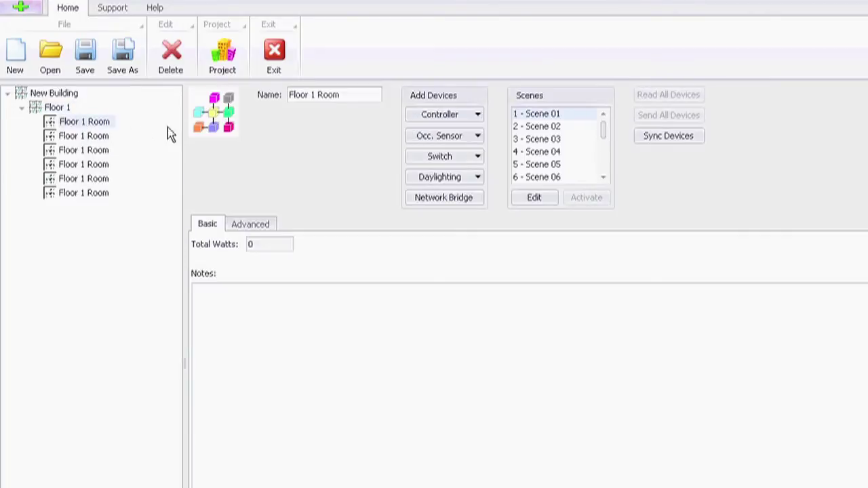
left_click_drag(353, 94, 277, 92)
type("C")
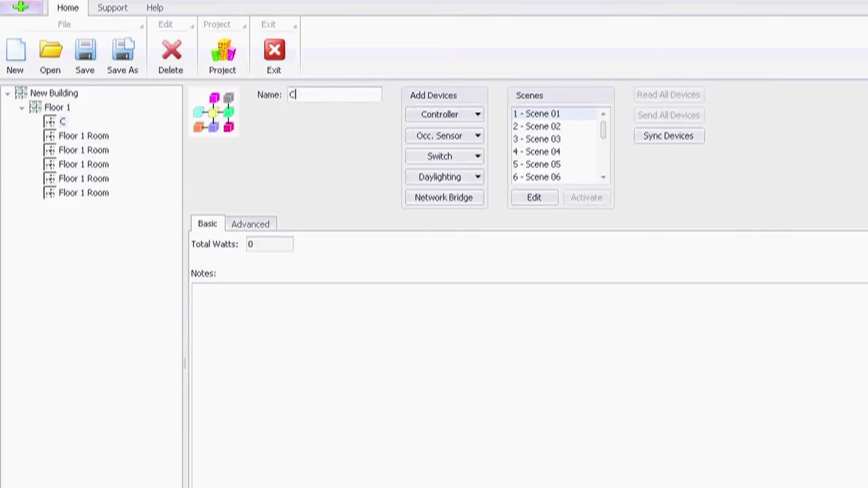
type("lassroom")
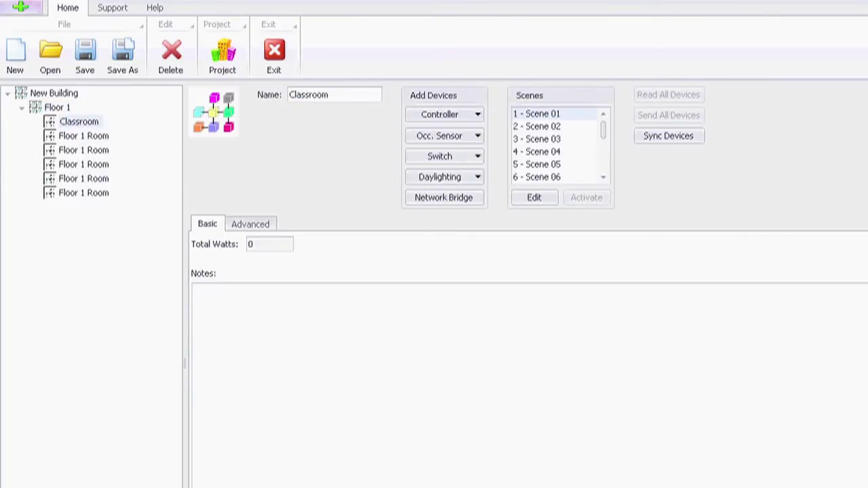
type(" 101")
left_click(96, 139)
left_click_drag(342, 95, 284, 98)
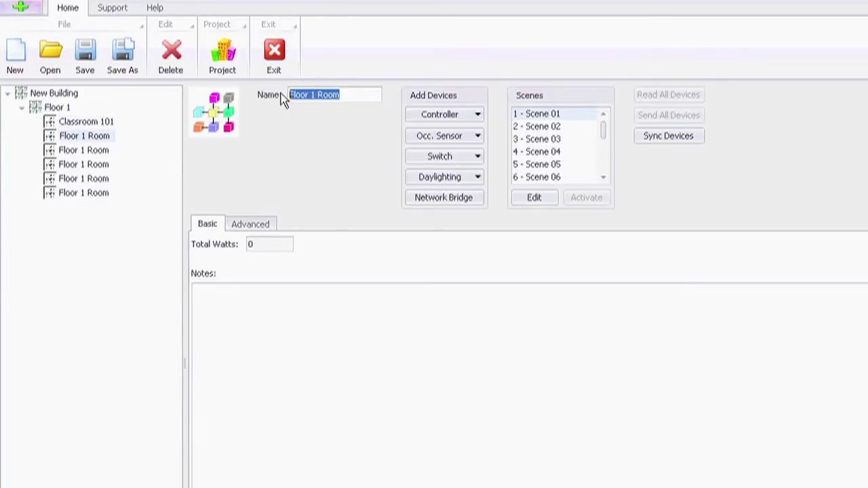
type("Classro")
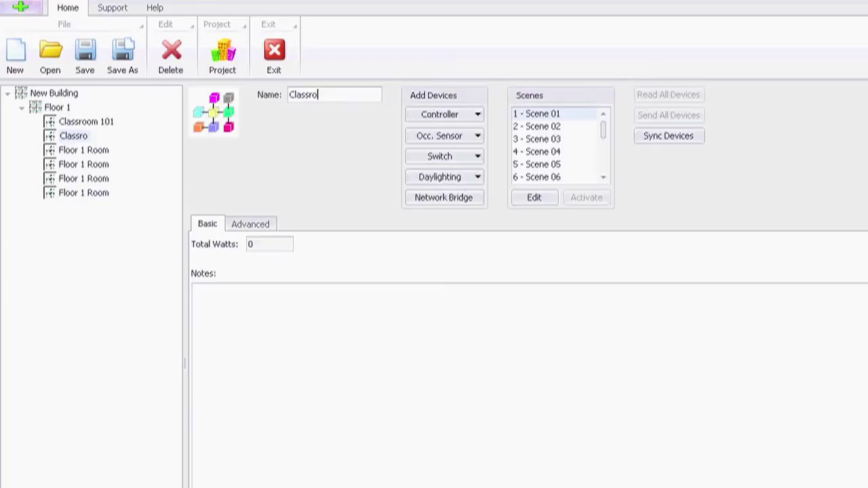
type("om 102")
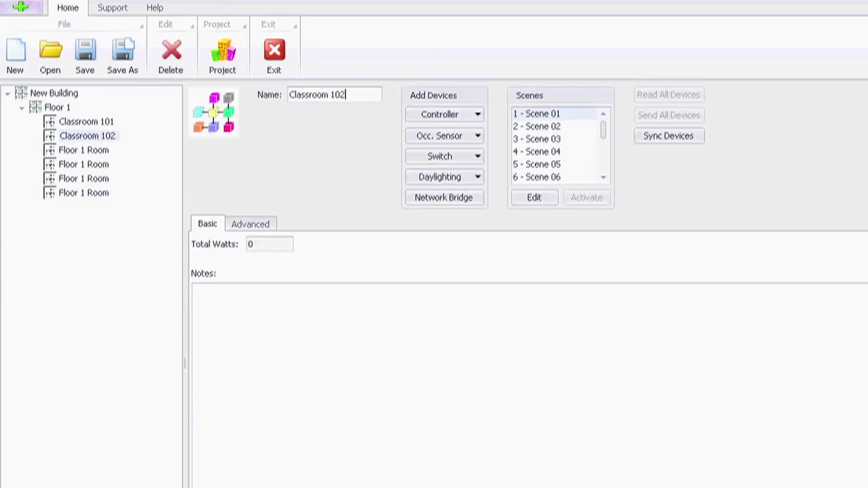
left_click(80, 125)
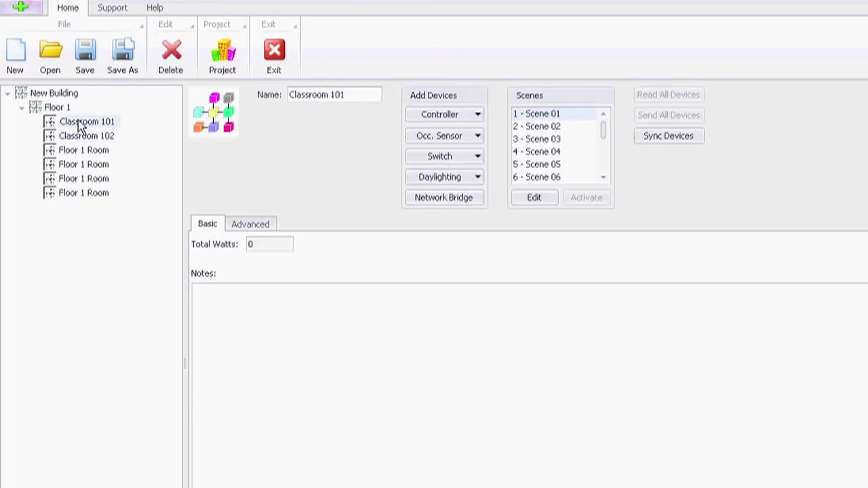
- Add an LMRC-102 dual relay controller, LMDX-100 corner sensor and LMSW-102 2-button switch to Classroom 101
left_click(474, 115)
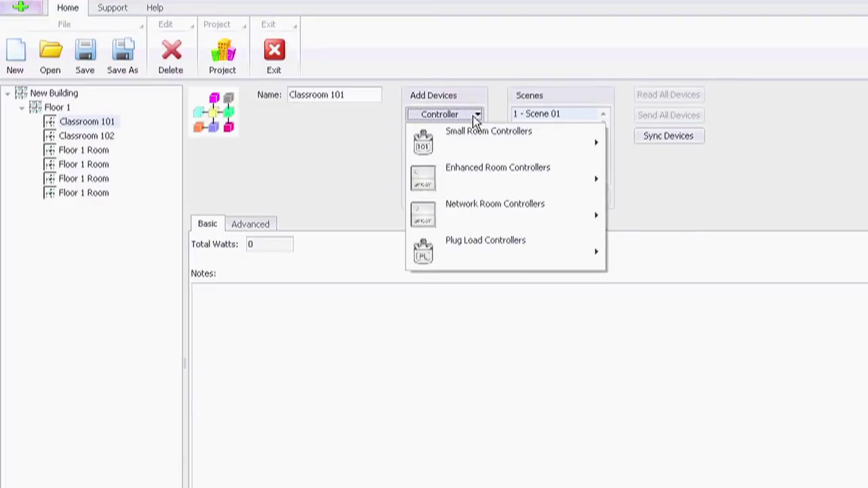
mouse_move(479, 141)
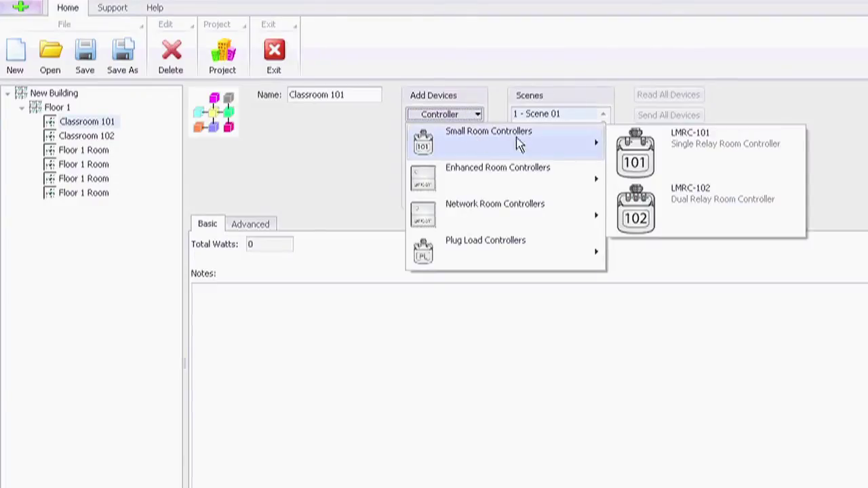
left_click(696, 193)
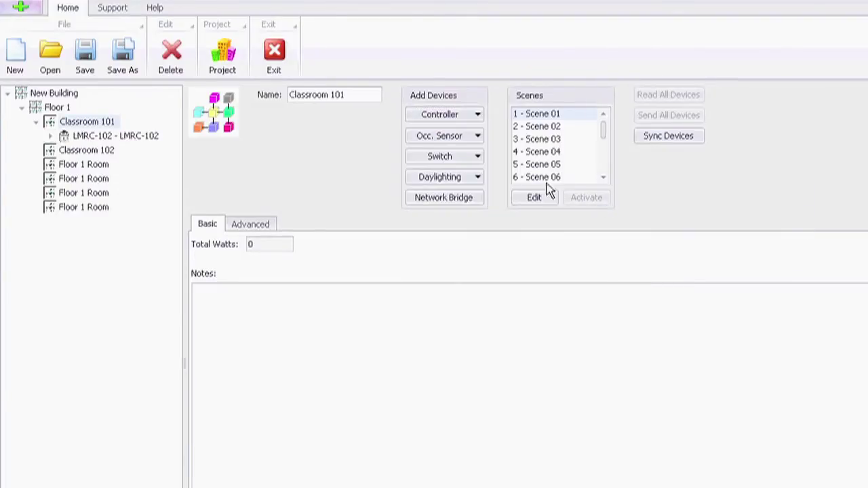
left_click(461, 137)
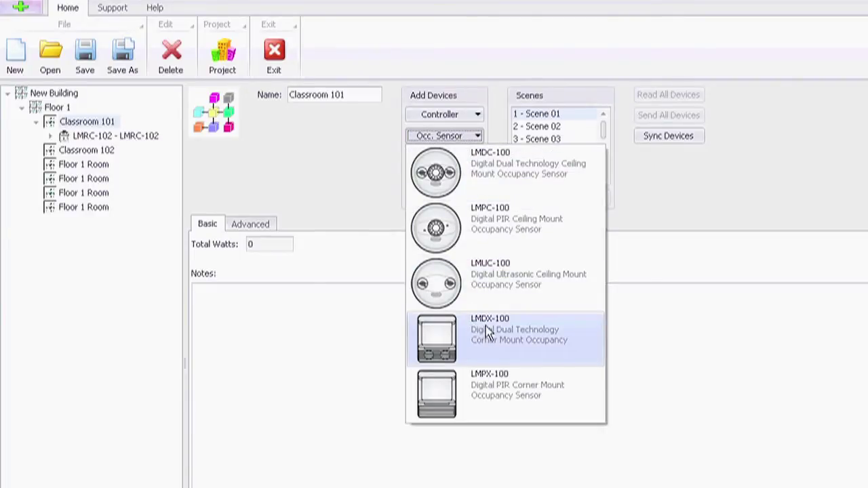
left_click(486, 332)
left_click(454, 159)
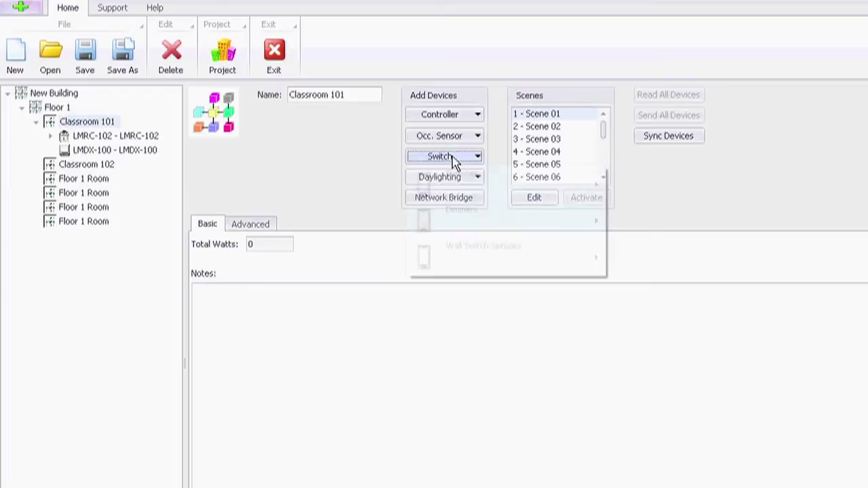
mouse_move(479, 180)
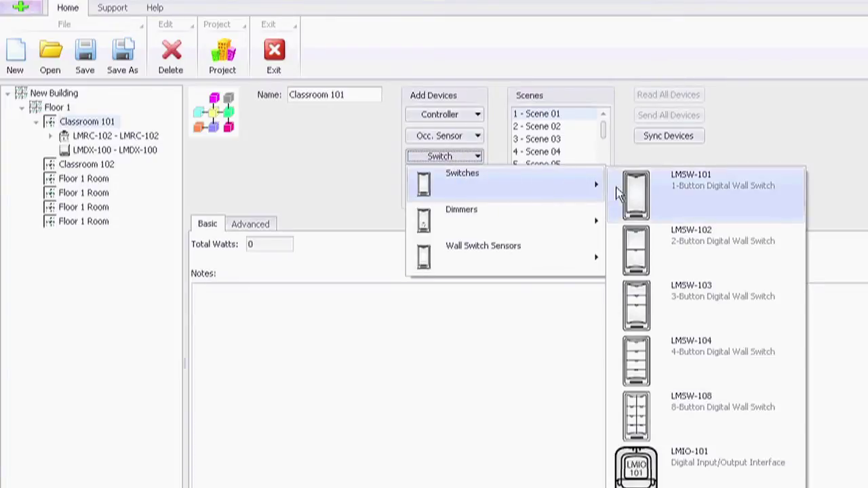
left_click(682, 251)
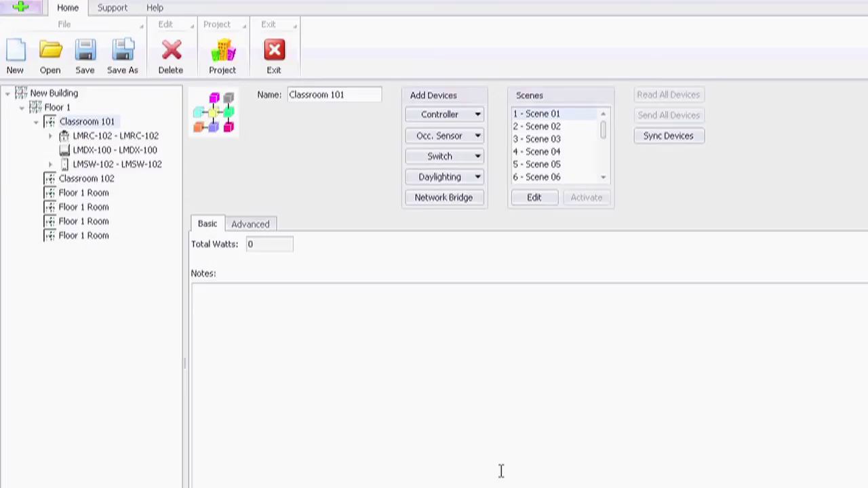
- Save the project as a DLM project file and start syncing it to the installed devices
left_click(82, 55)
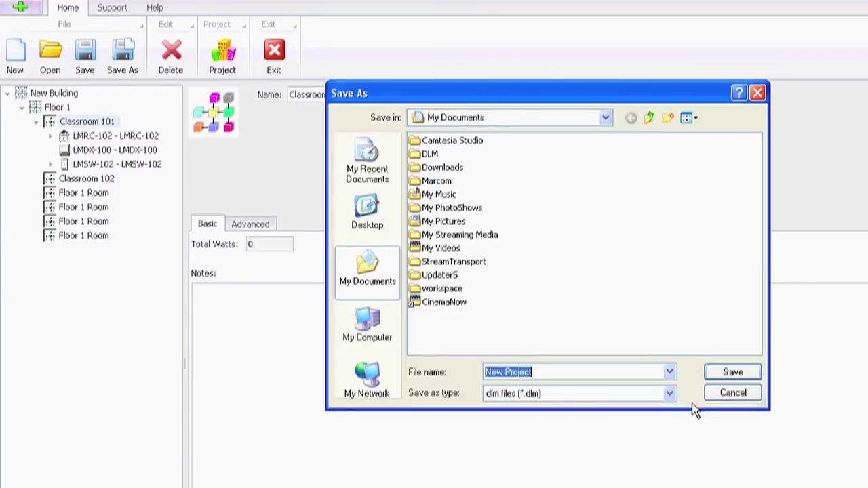
left_click(730, 375)
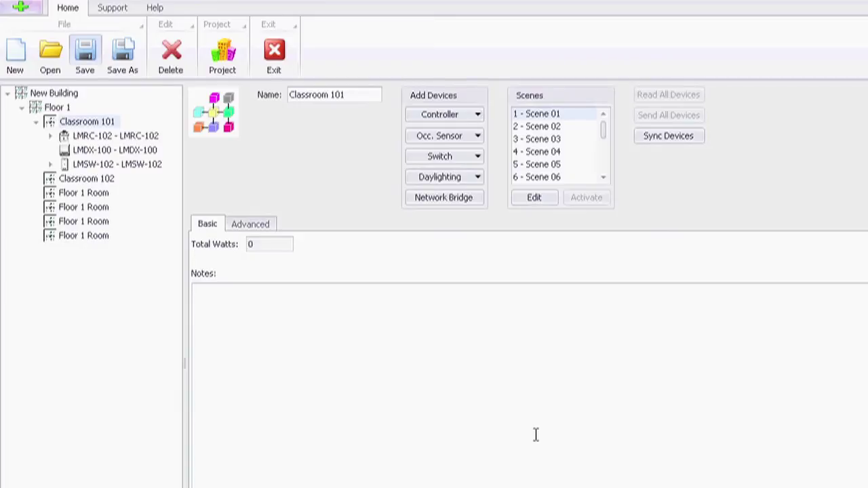
left_click(669, 136)
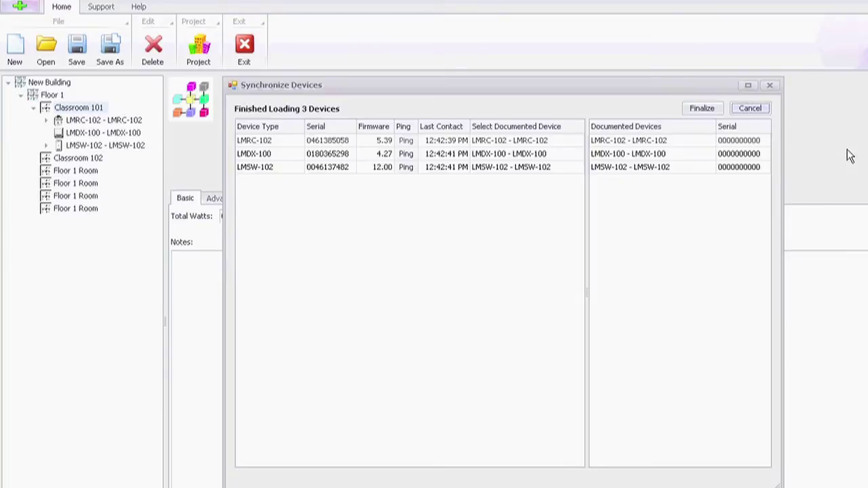
- Finalize matching the three installed devices to Classroom 101's LMRC-102, LMDX-100 and LMSW-102
left_click(698, 106)
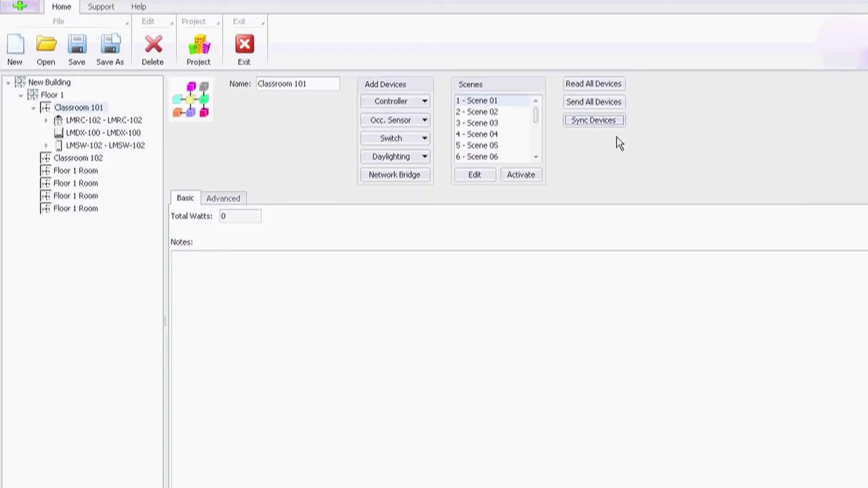
left_click(594, 121)
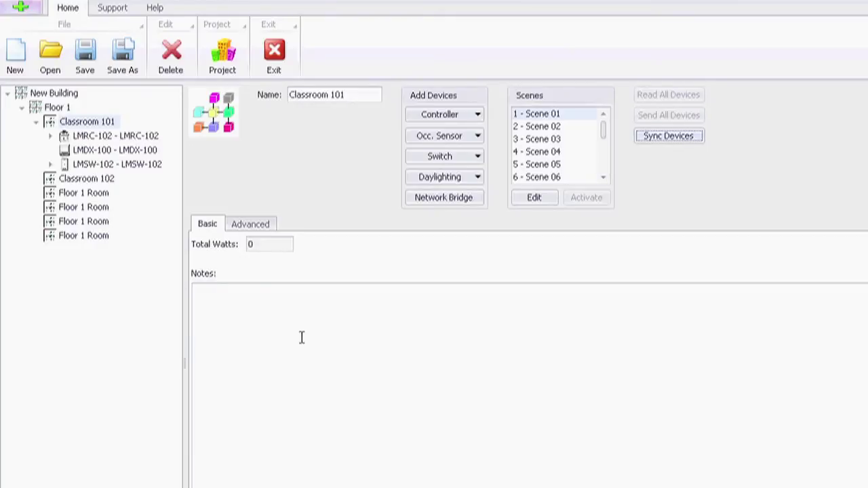
- Run a firmware update with factory-released firmware and mark the LMRC_102 controller for upgrade
left_click(112, 9)
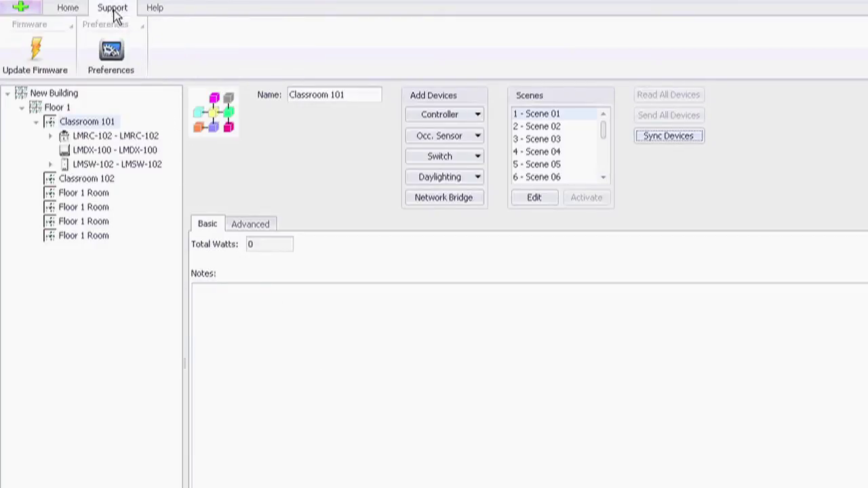
left_click(35, 54)
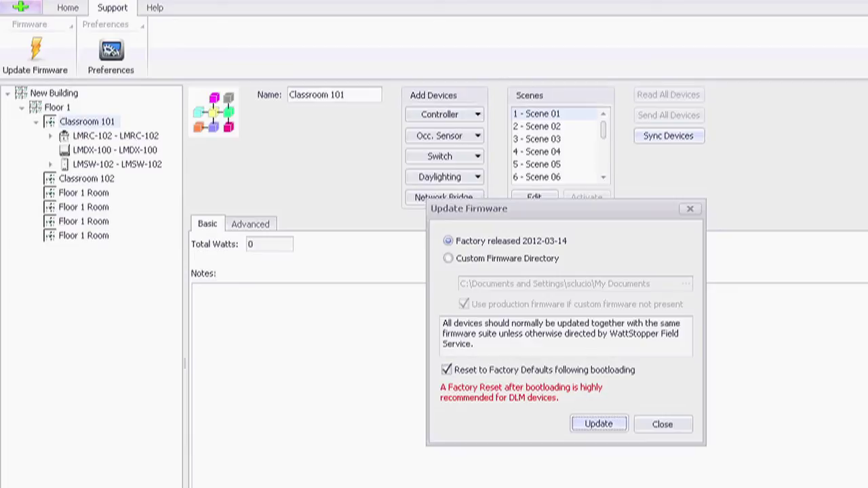
left_click(595, 425)
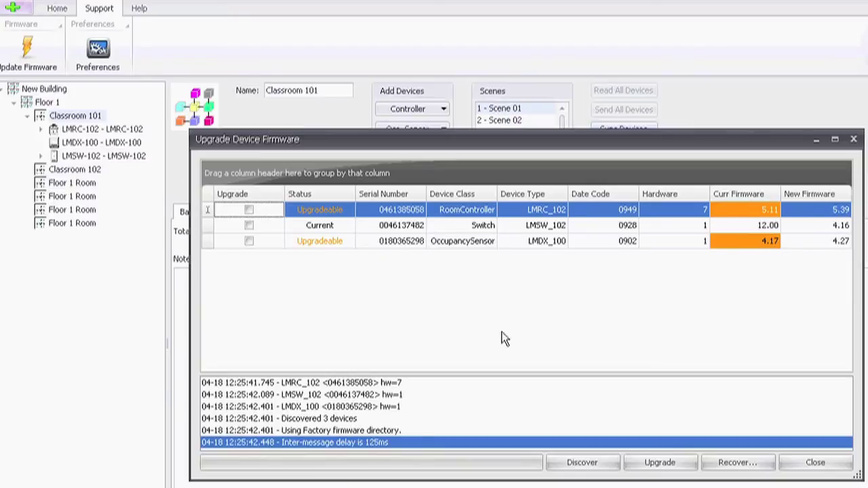
left_click(249, 210)
- Also mark LMDX_100, then start the upgrade, accepting the factory-defaults reset
left_click(249, 242)
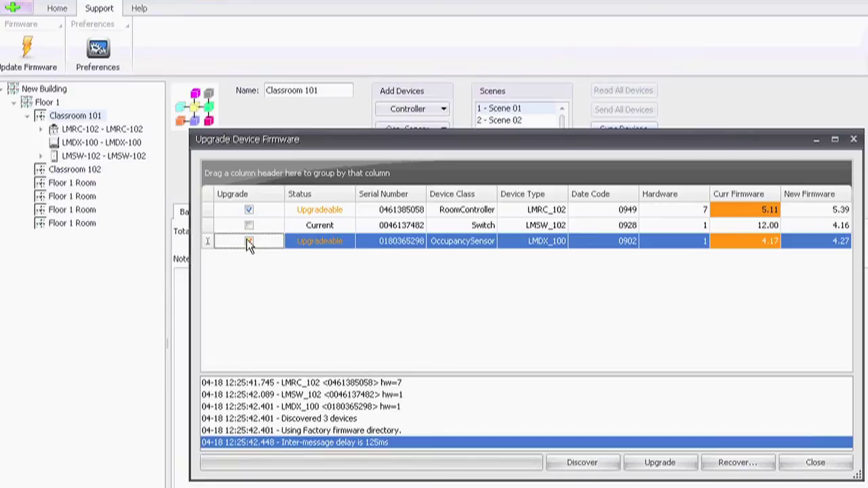
left_click(249, 242)
left_click(655, 463)
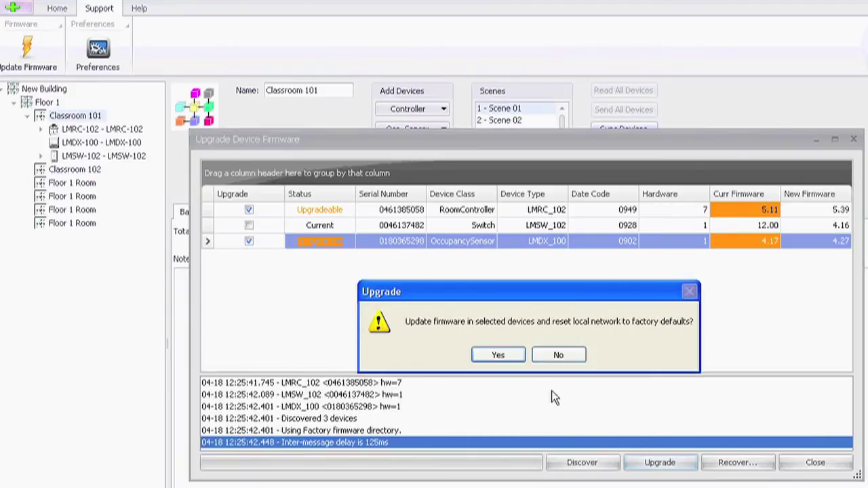
left_click(500, 355)
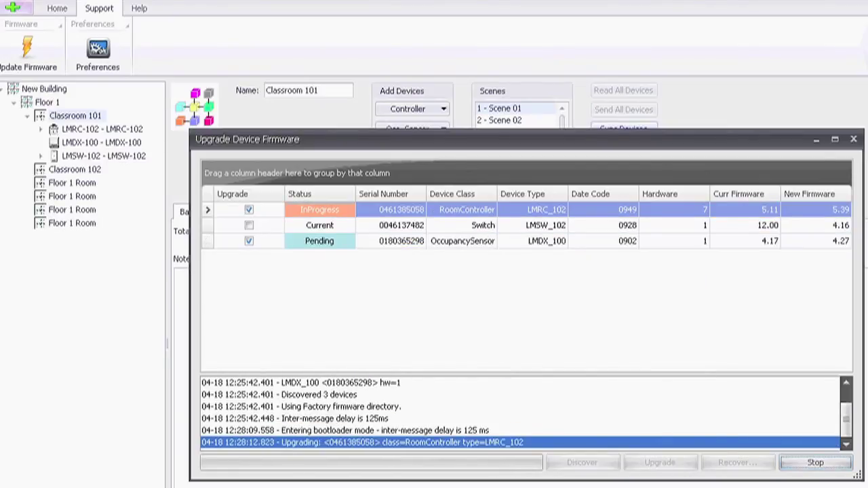